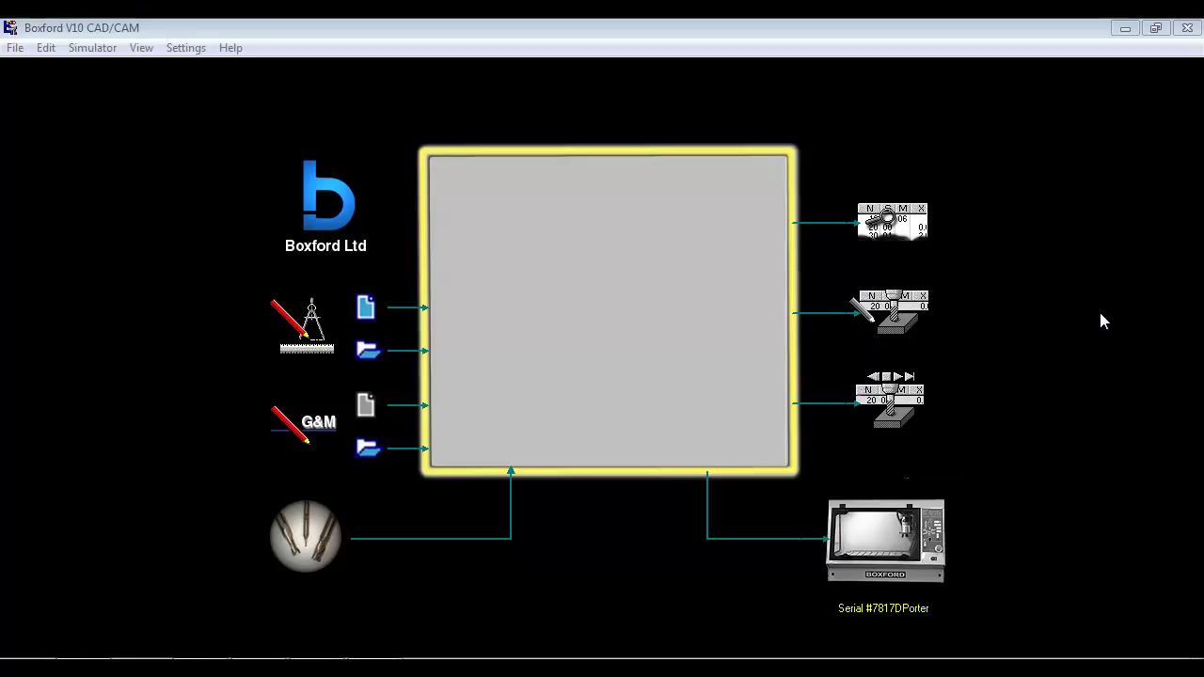
- Launch Import ImageRelief from the File menu and maximise its window to full screen
left_click(14, 48)
mouse_move(66, 249)
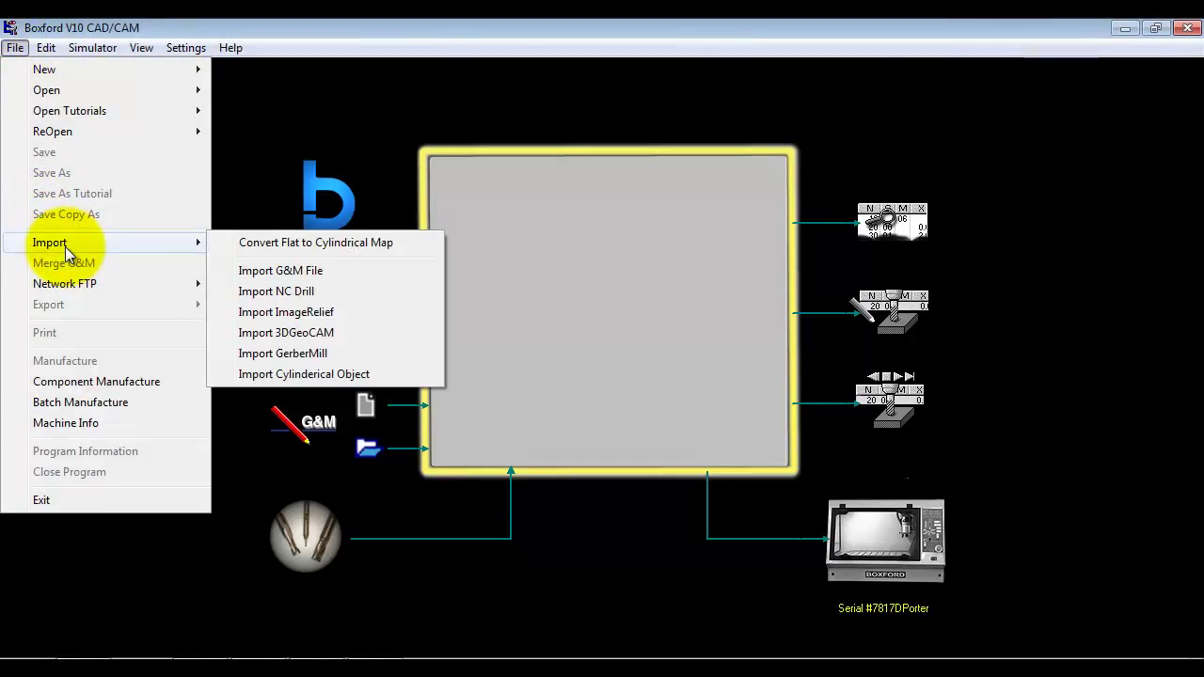
left_click(313, 315)
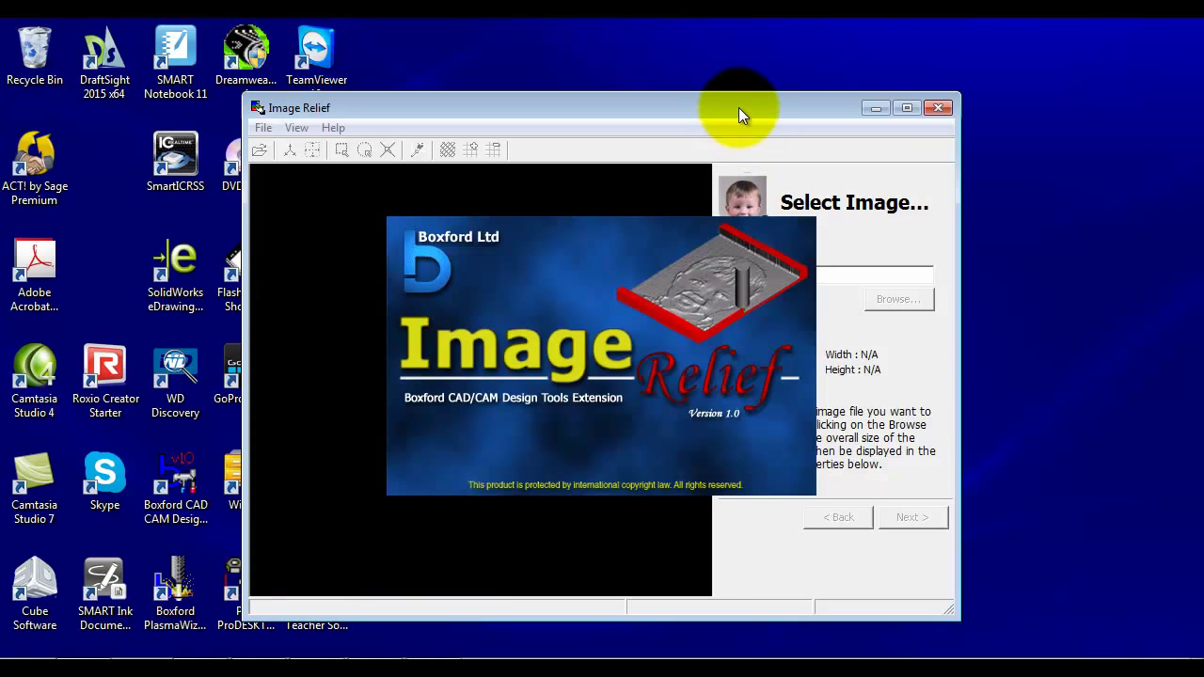
double_click(739, 107)
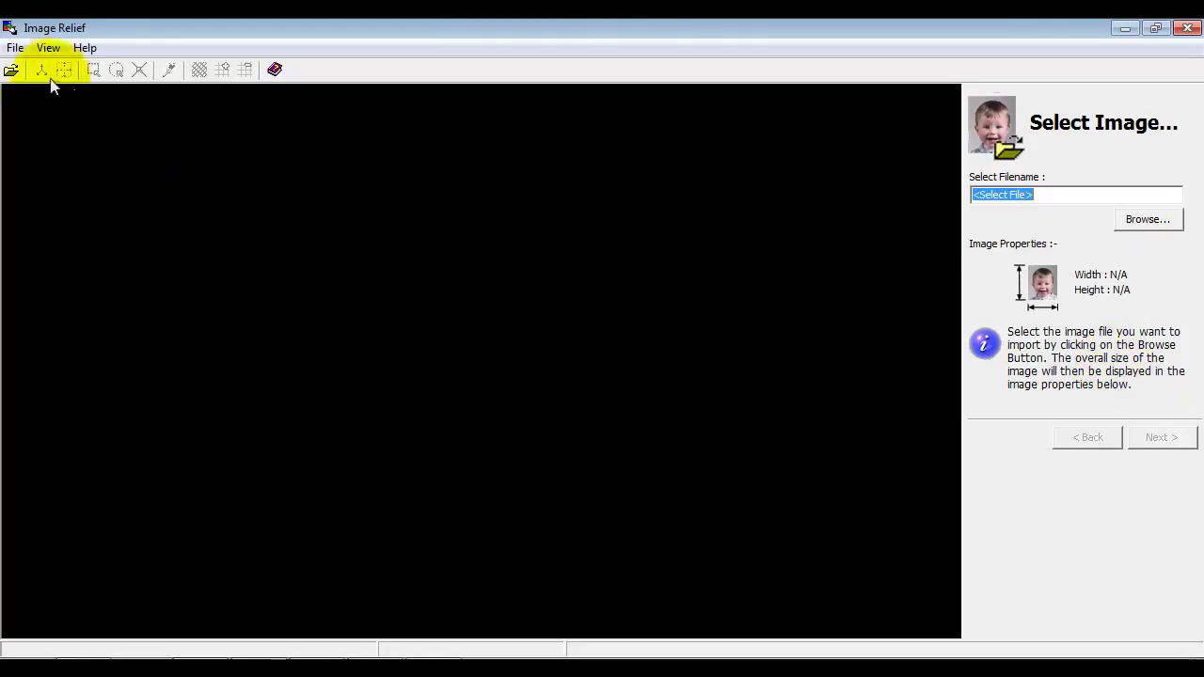
- Load Pic1 copy.jpg and crop it to an oval around the face, replacing an undone rectangular crop
left_click(16, 49)
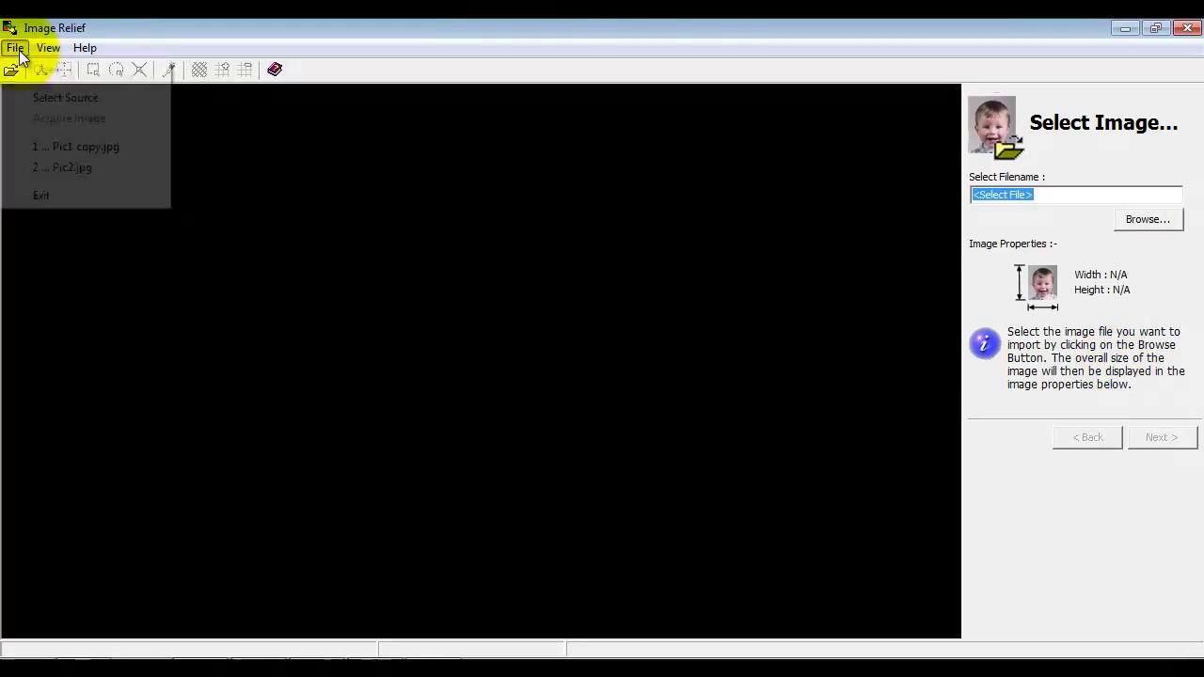
left_click(70, 148)
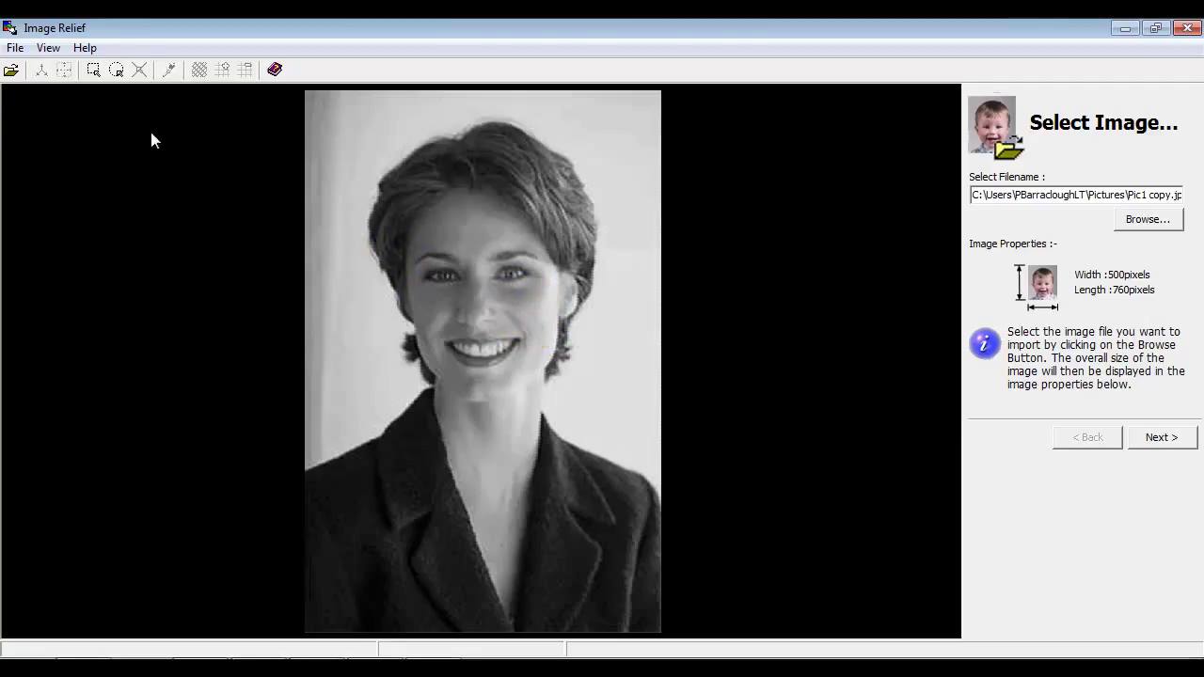
left_click_drag(326, 109, 641, 489)
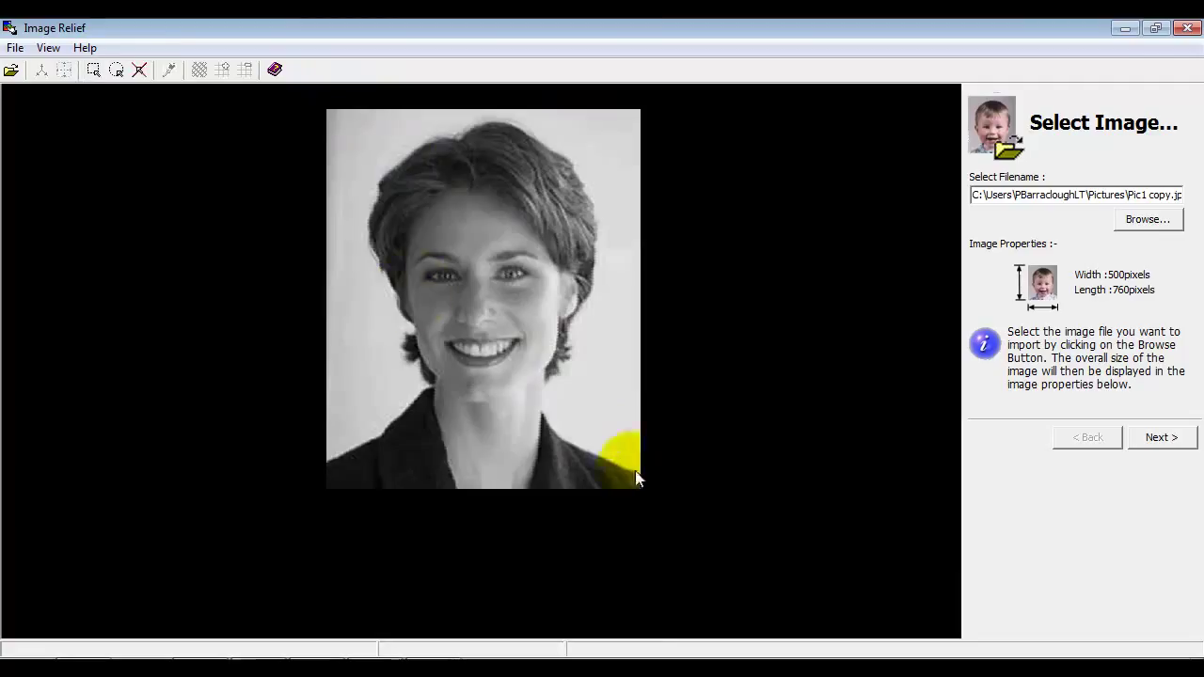
left_click(141, 71)
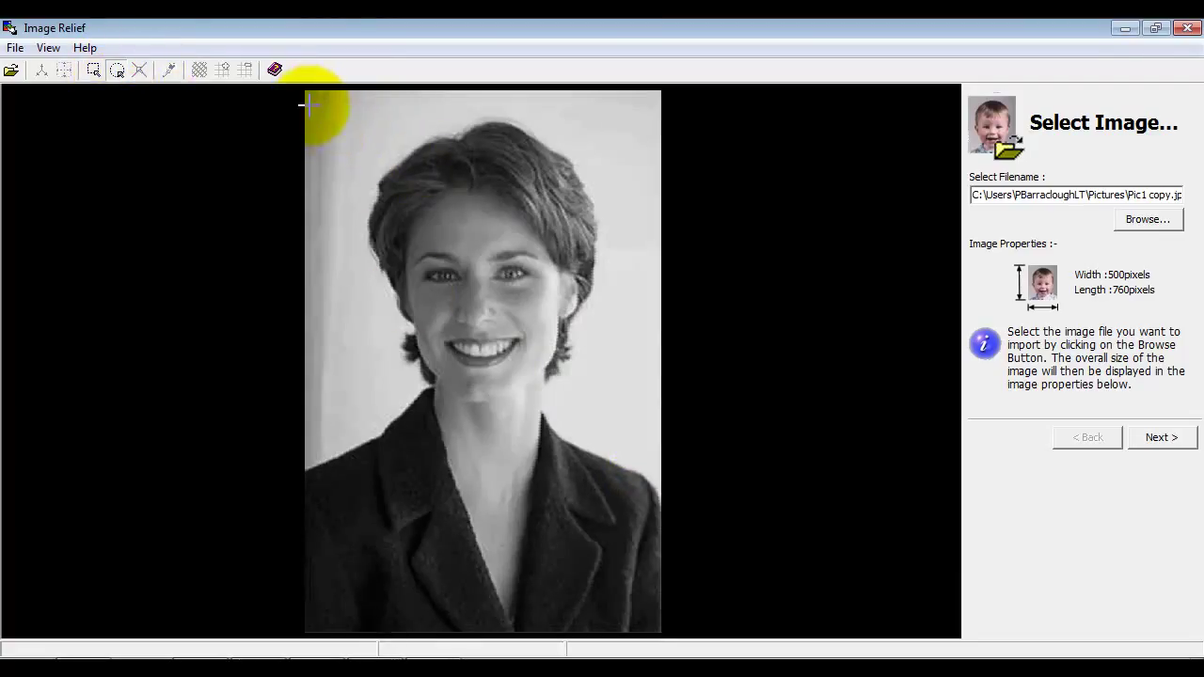
left_click_drag(304, 102, 684, 424)
left_click(1172, 441)
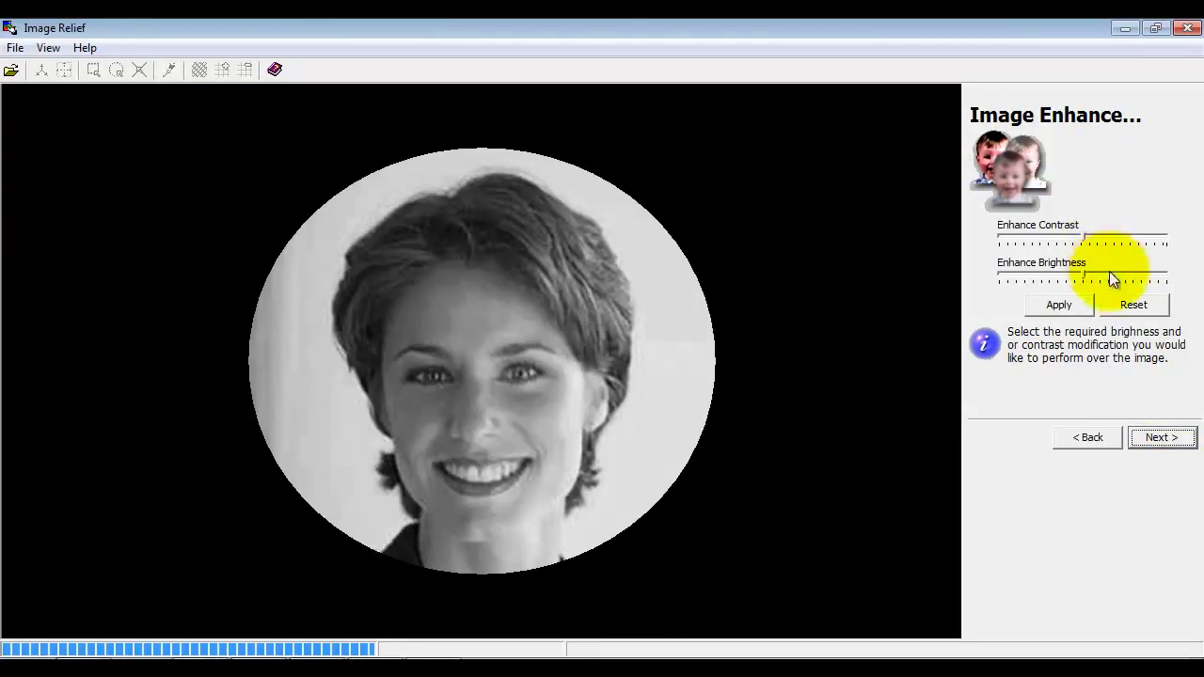
- Skip enhancement and try Mirror X and Negative, leaving both switched off
left_click(1160, 440)
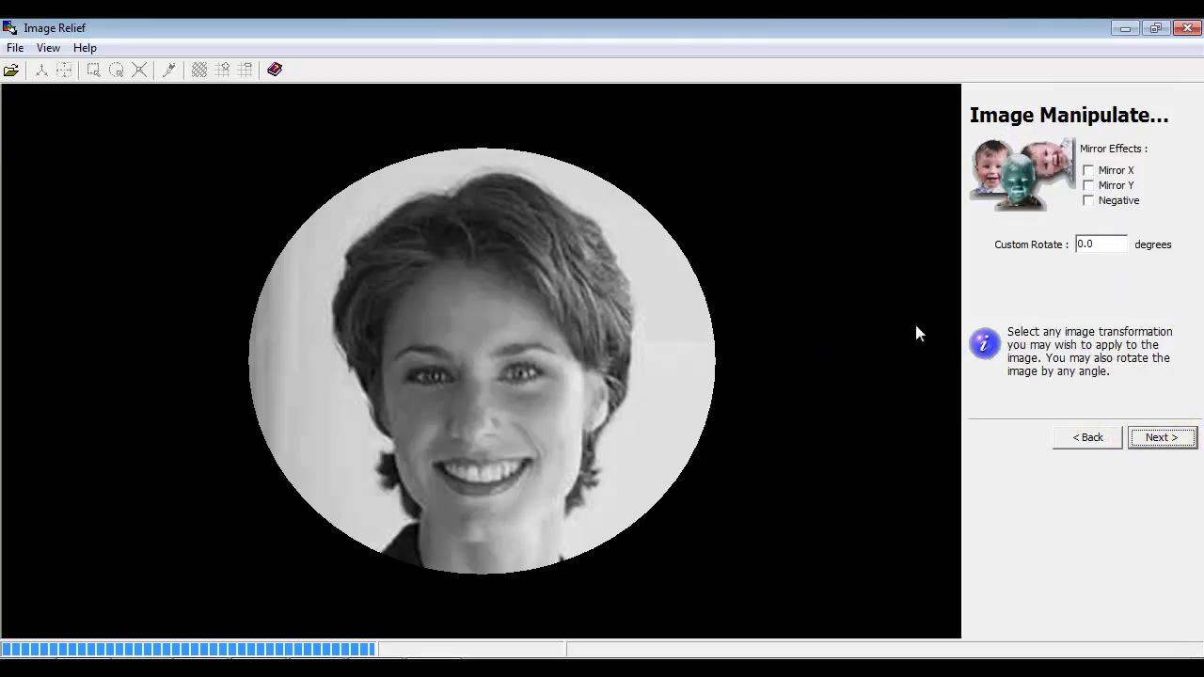
left_click(1090, 171)
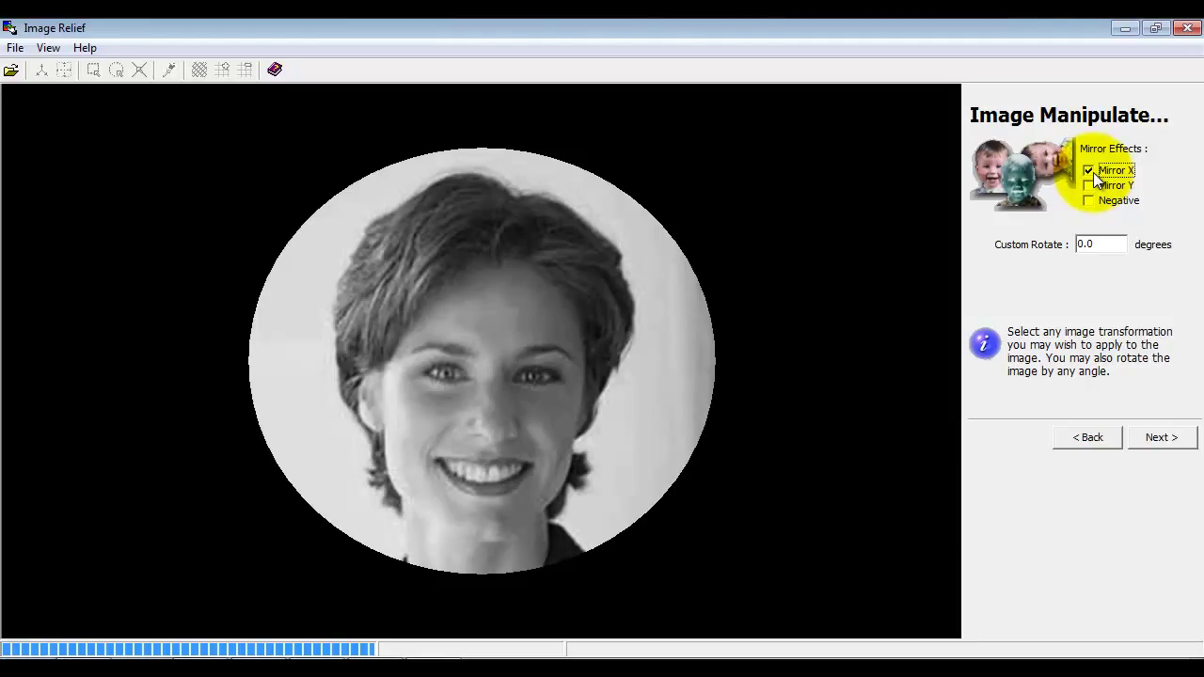
left_click(1090, 171)
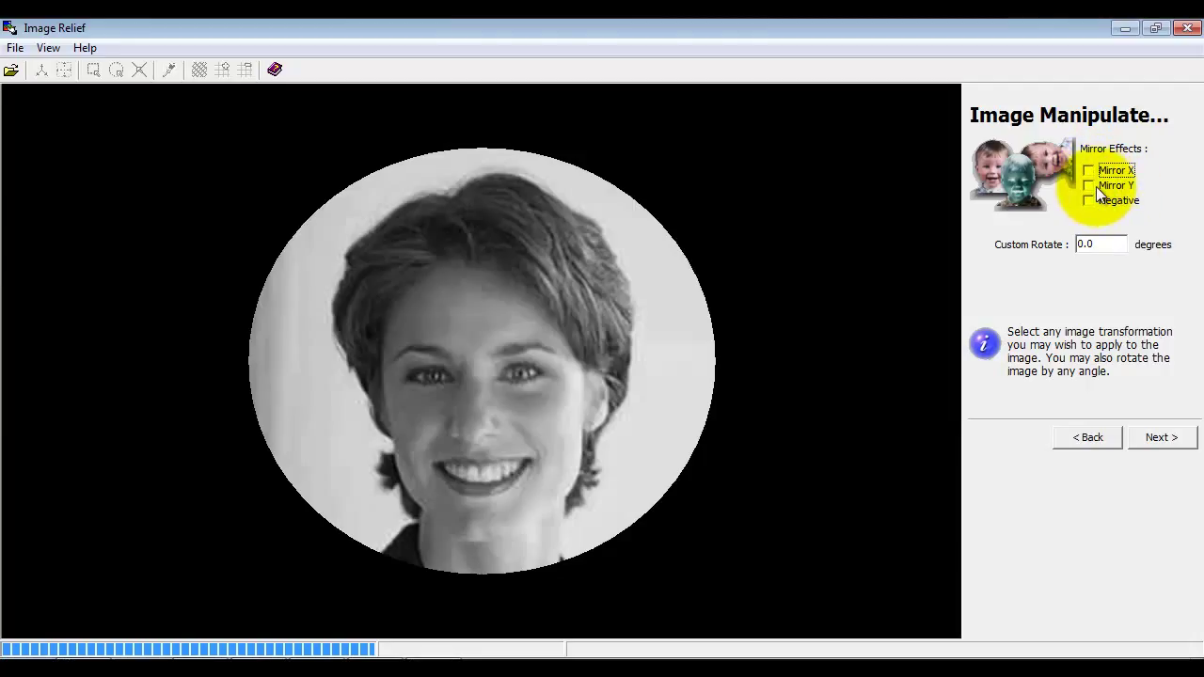
left_click(1090, 202)
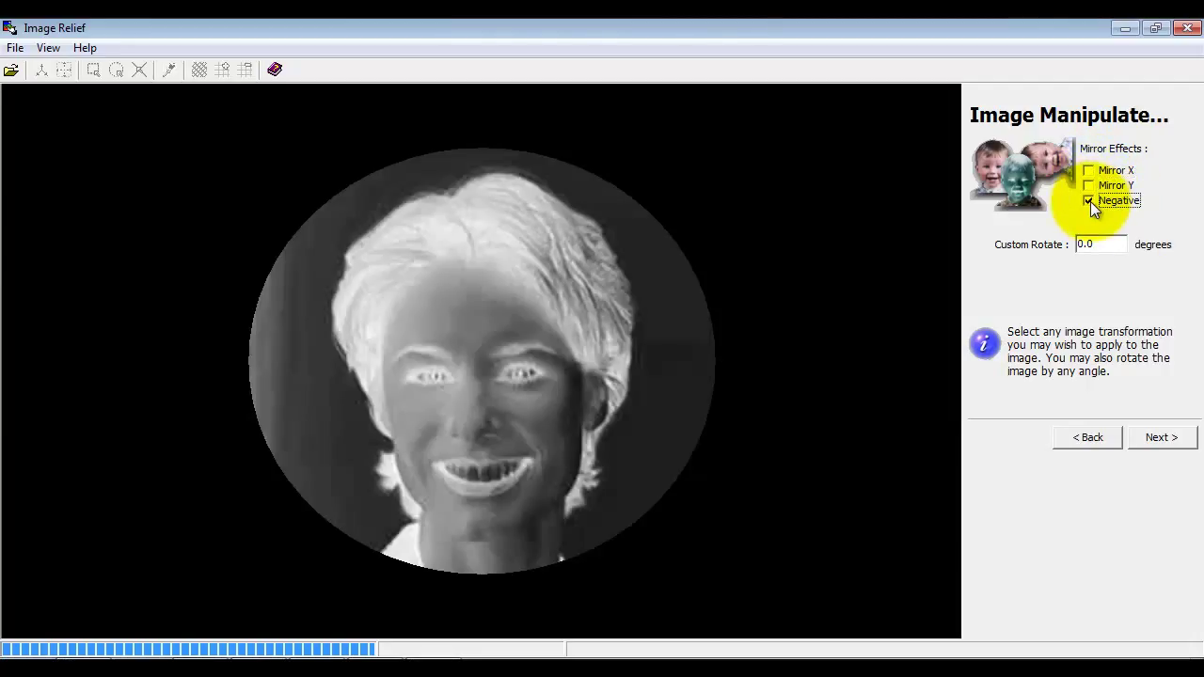
left_click(1090, 201)
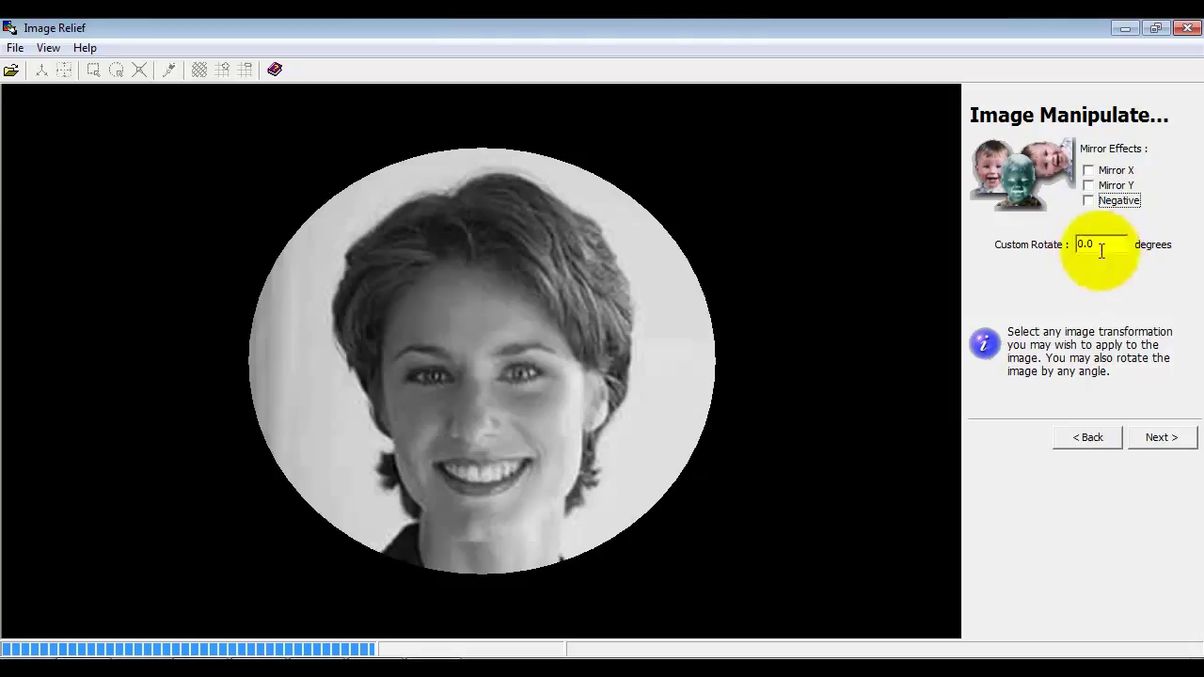
- Set custom rotation back to 0° after trying 45°, then view the acrylic block
left_click(1118, 244)
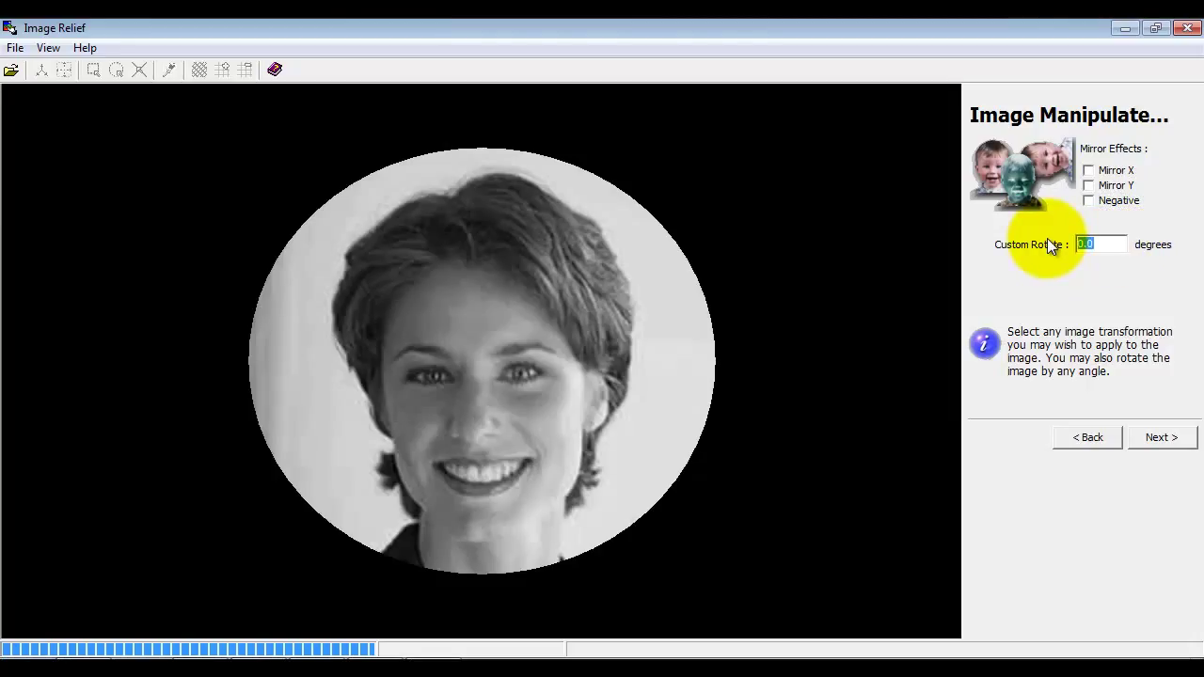
type("45")
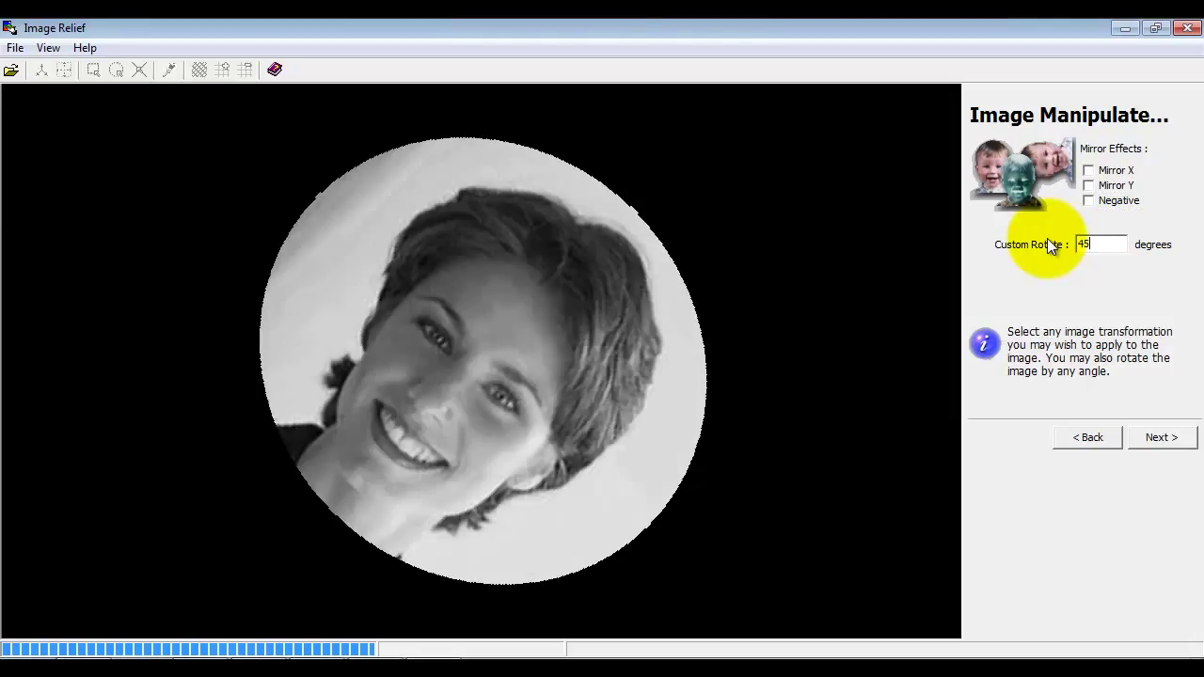
key("BackSpace")
key("BackSpace")
type("0")
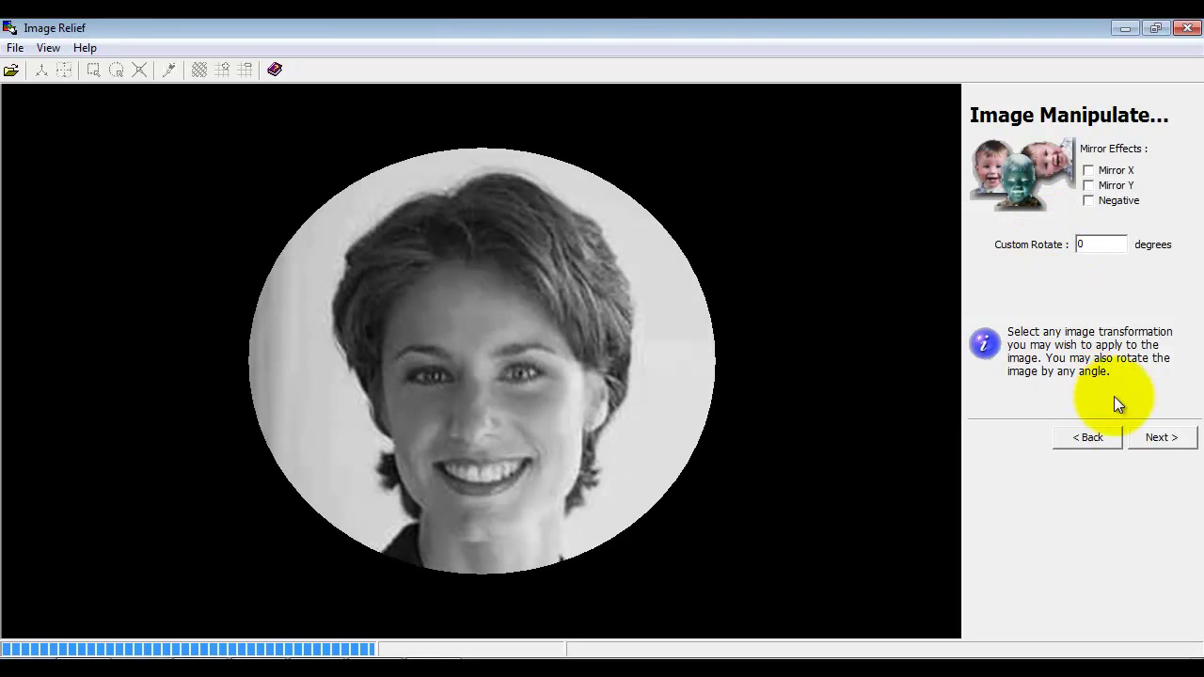
left_click(1171, 437)
left_click_drag(605, 367, 473, 269)
- Hide the axes and accept the acrylic block and 6.000mm chamfer cutter with 1.50 depth
left_click(42, 69)
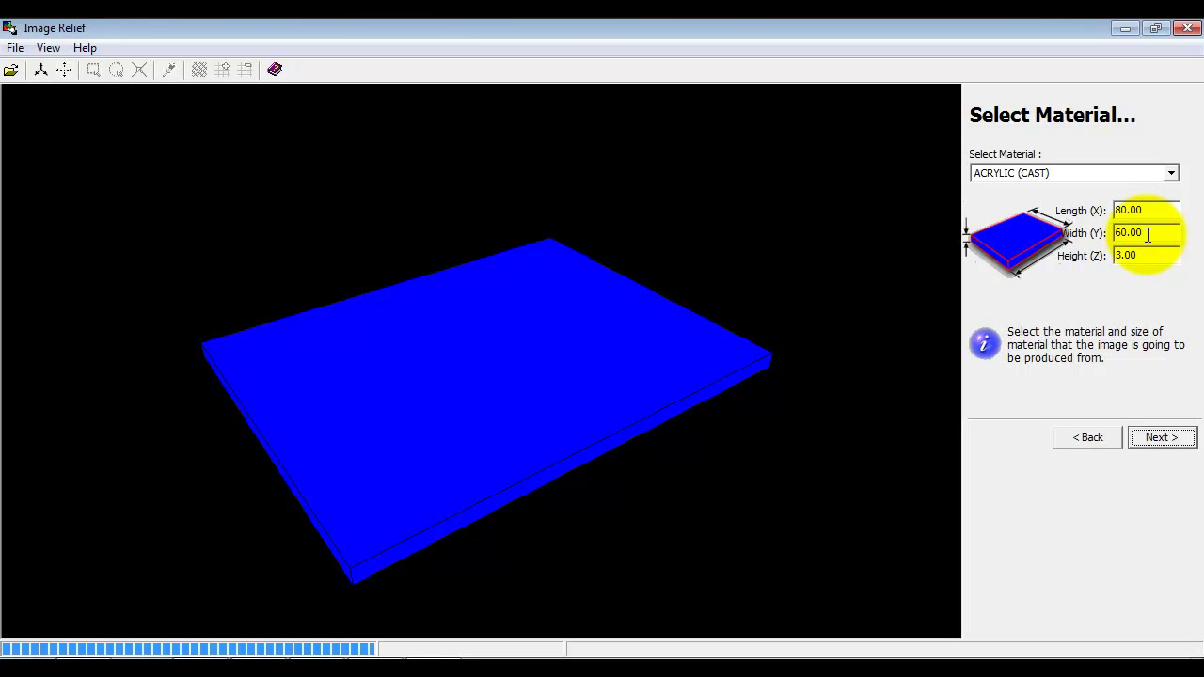
left_click(1163, 439)
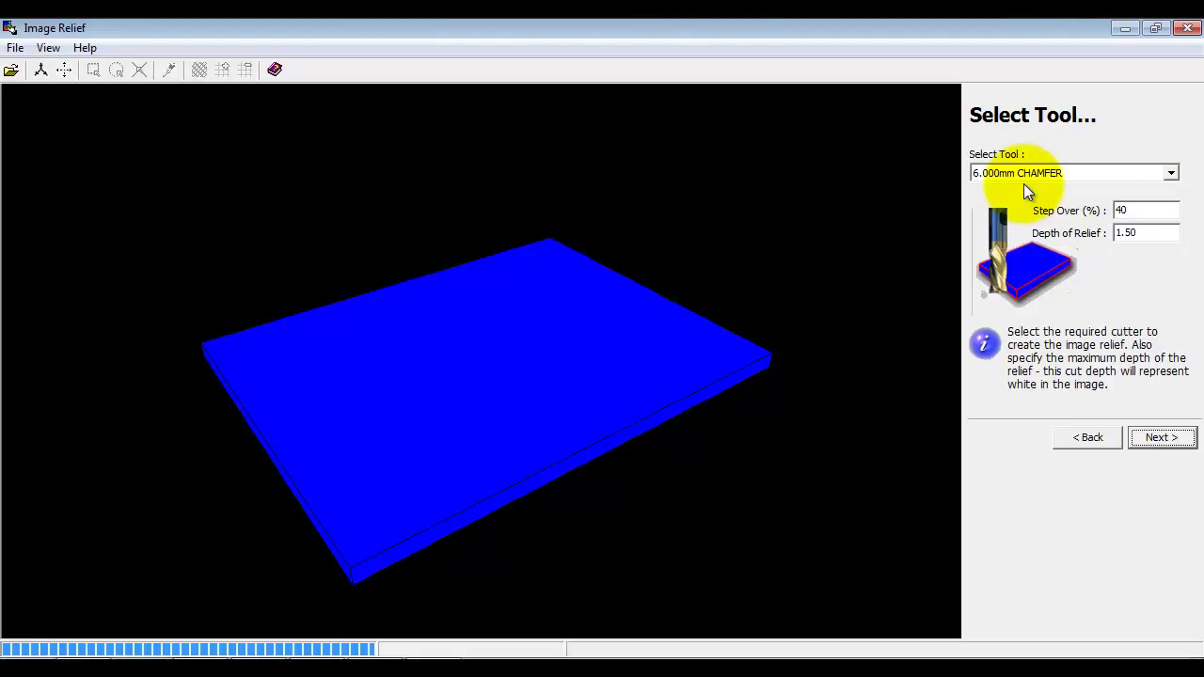
left_click(1162, 440)
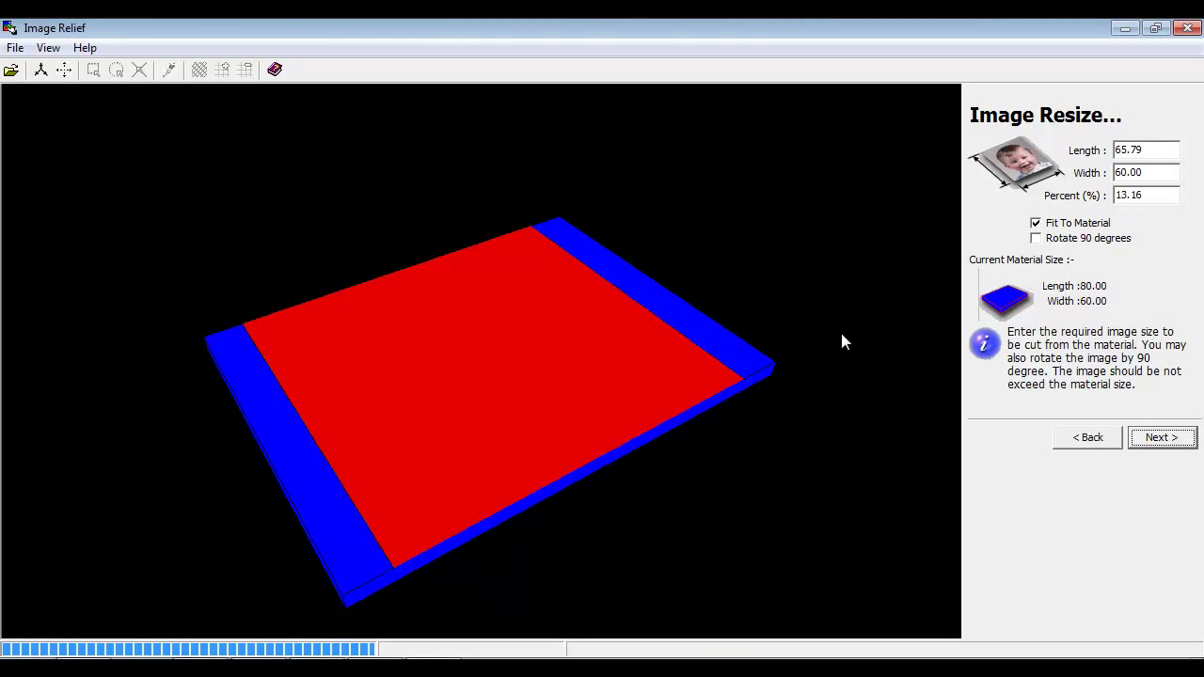
- Resize the image to 55 wide, giving a length of 60.31
left_click_drag(1170, 172, 1101, 175)
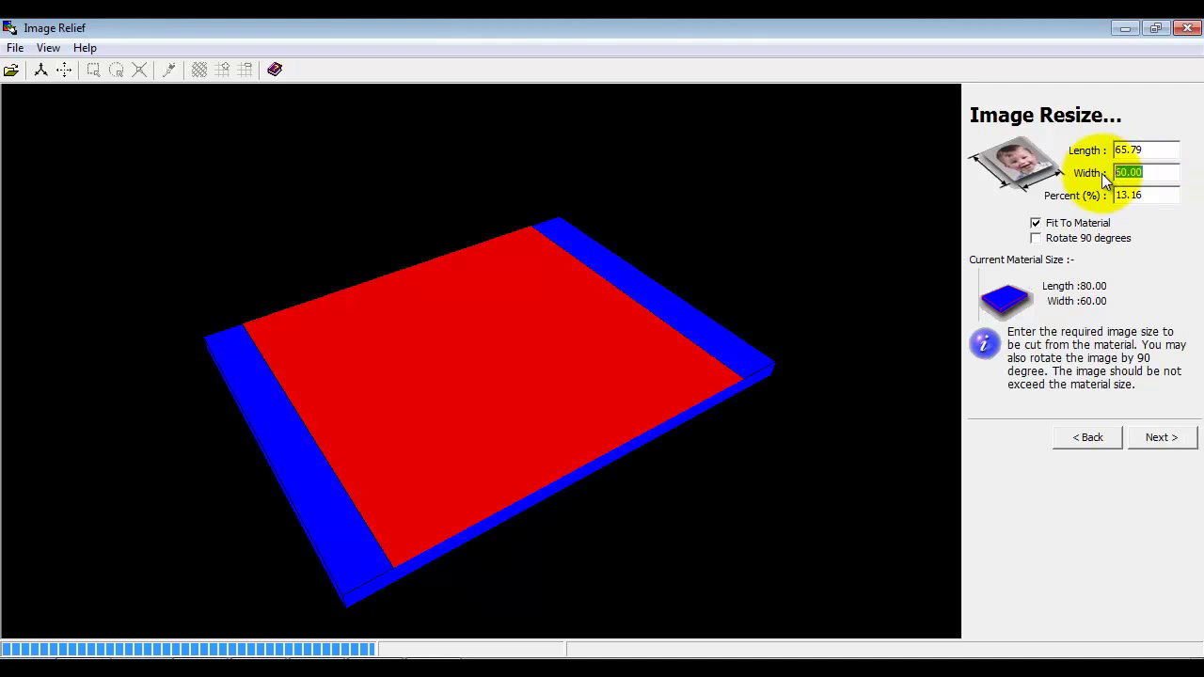
type("55")
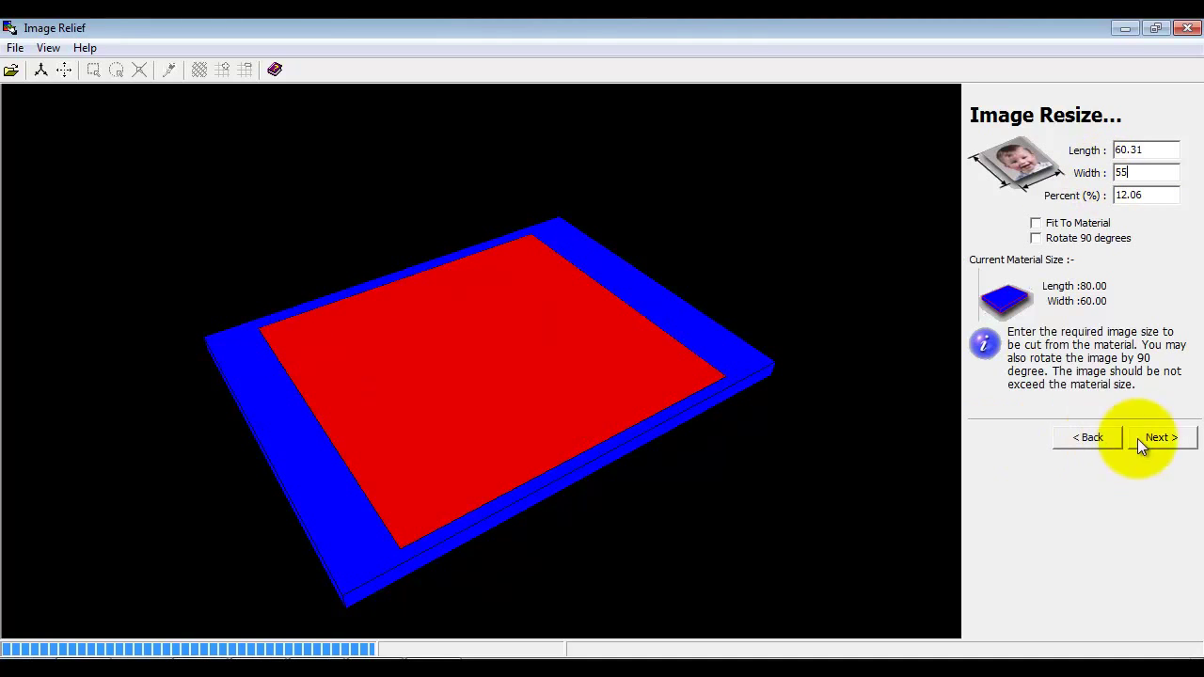
left_click(1172, 442)
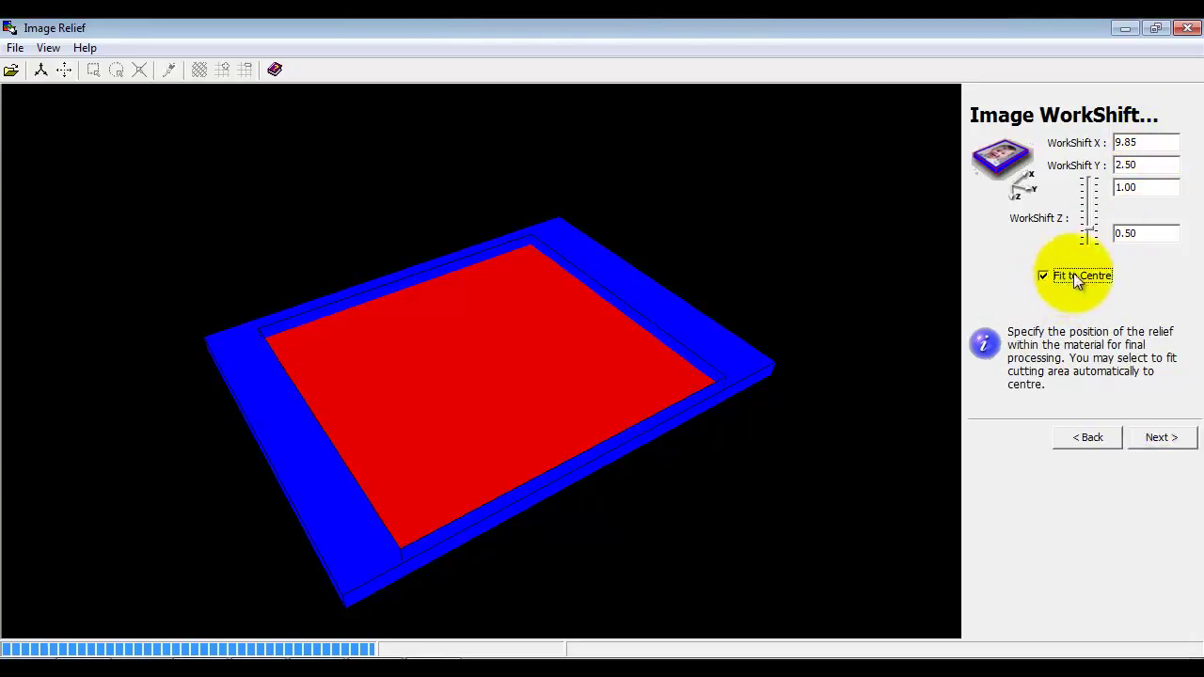
- Keep Fit to Centre on after toggling it, and select the WorkShift Z value
left_click(1043, 275)
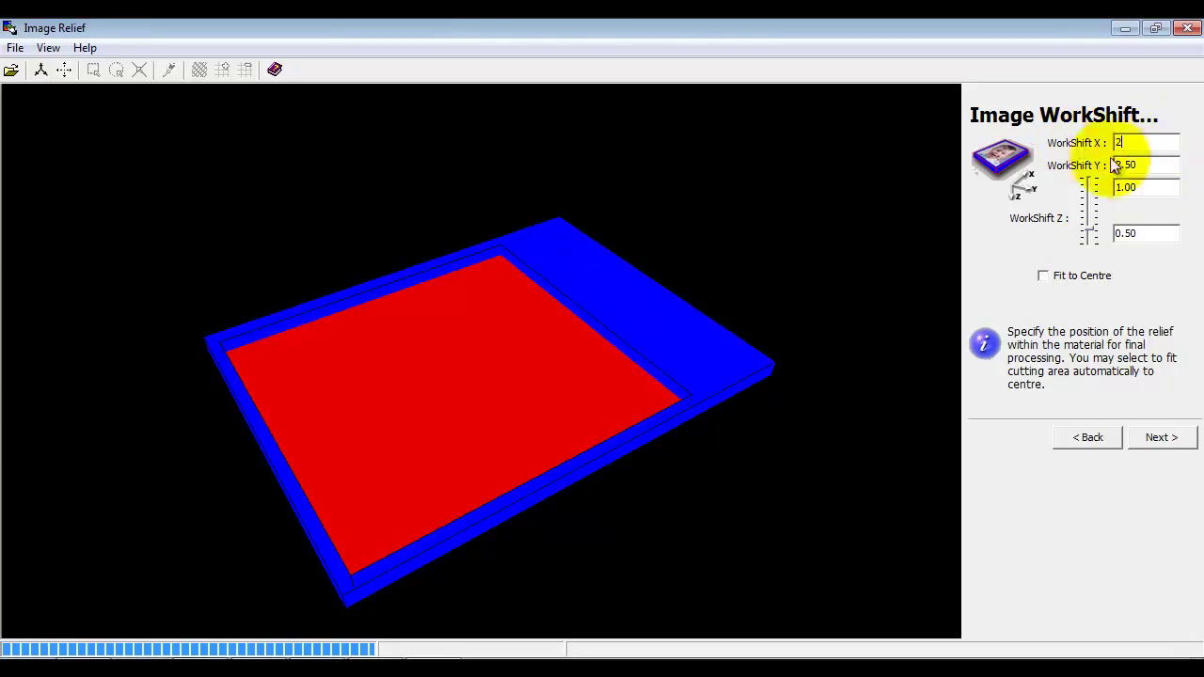
left_click(1079, 279)
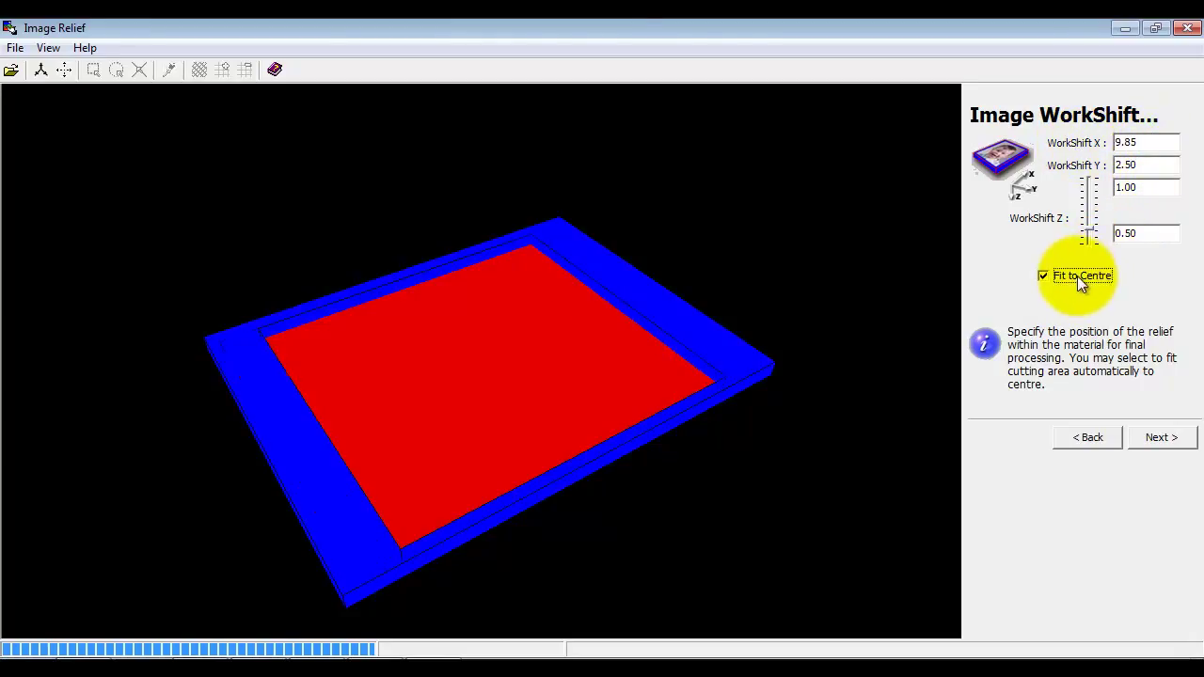
left_click(1143, 233)
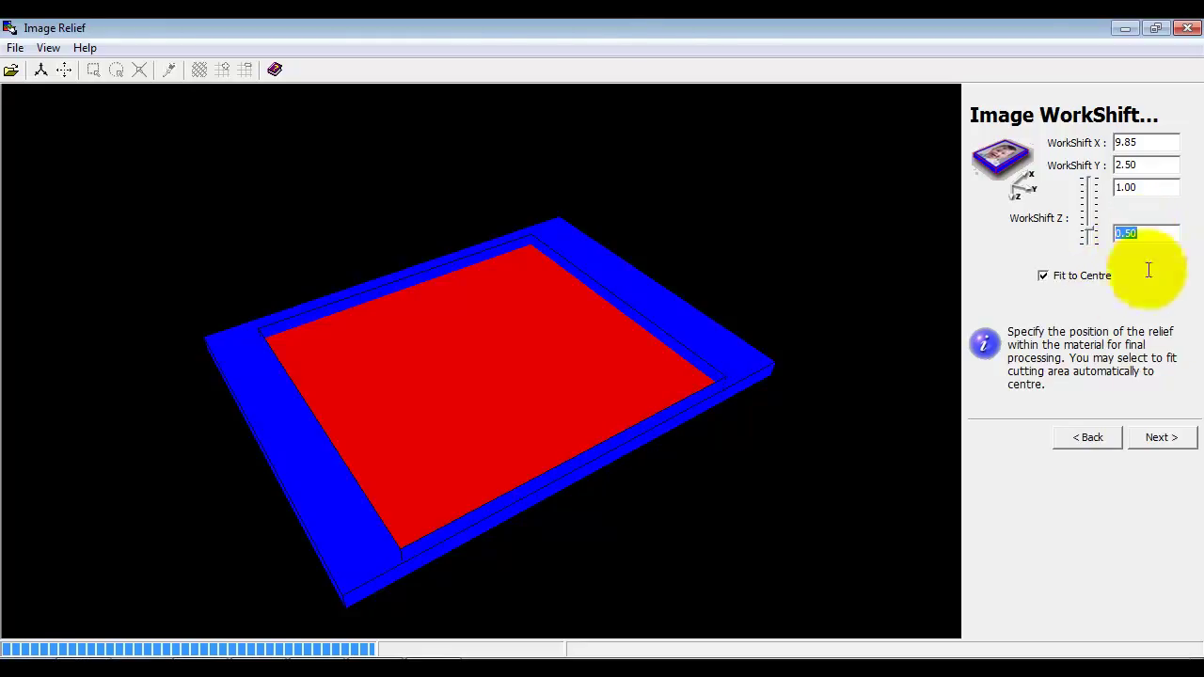
left_click(1161, 437)
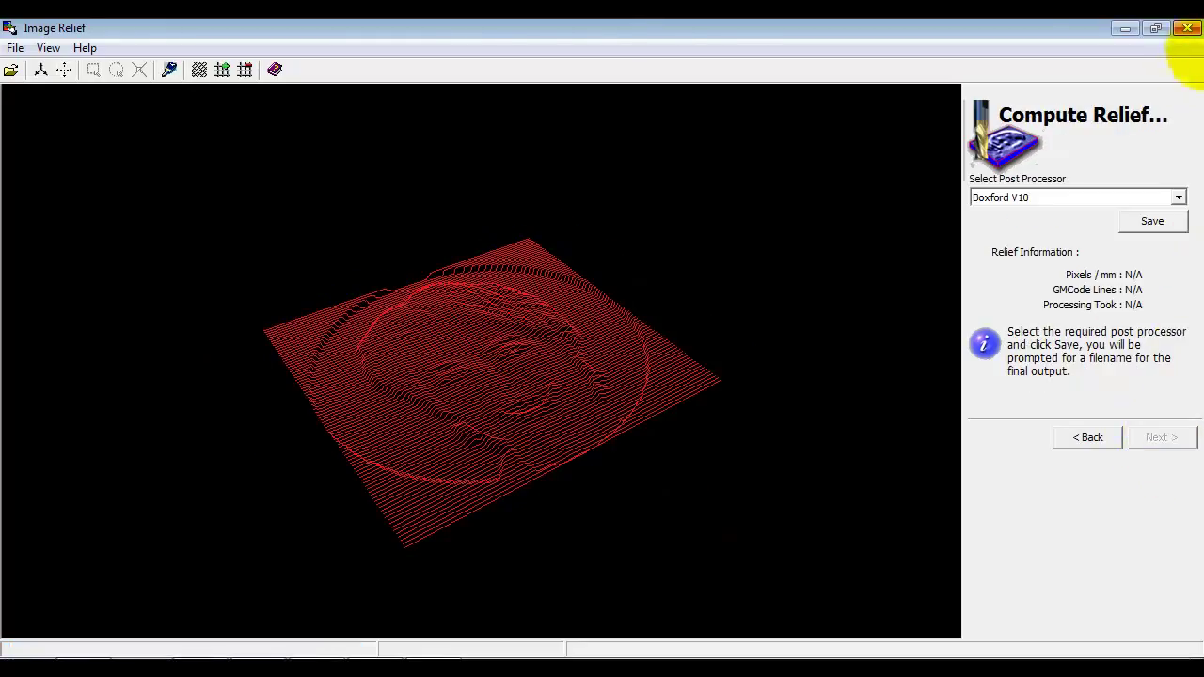
- Preview the computed face relief in shaded view and save it as Pic1 copy.gmm
scroll(555, 338, "up", 2)
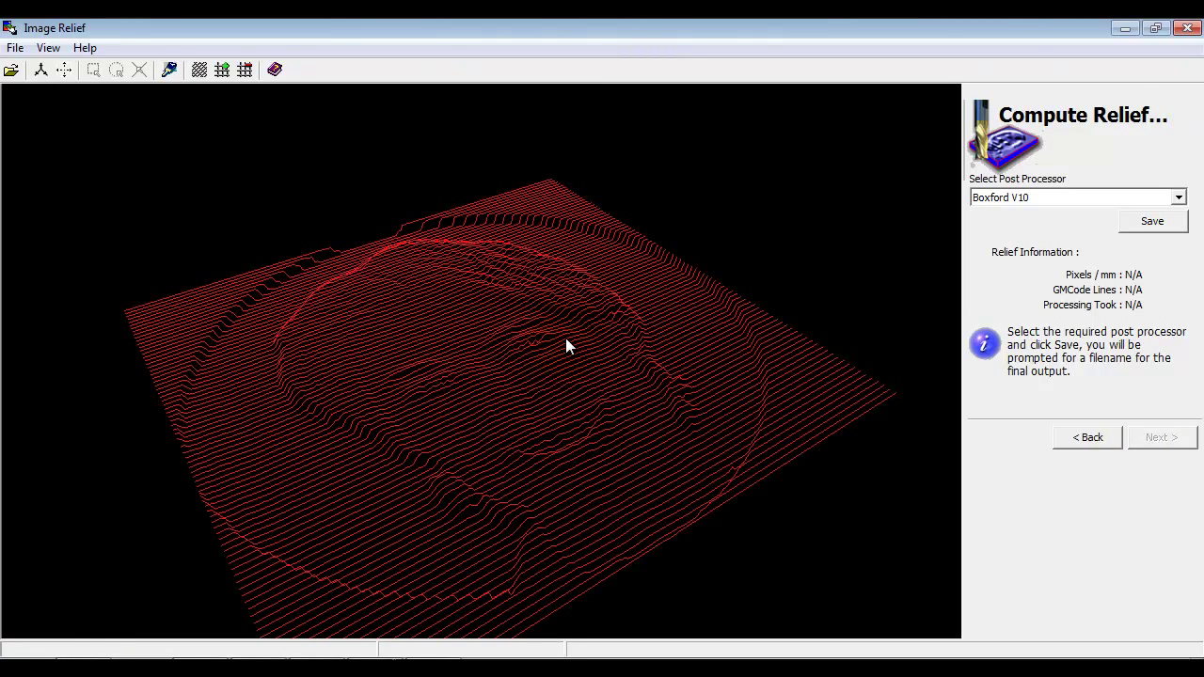
left_click(169, 70)
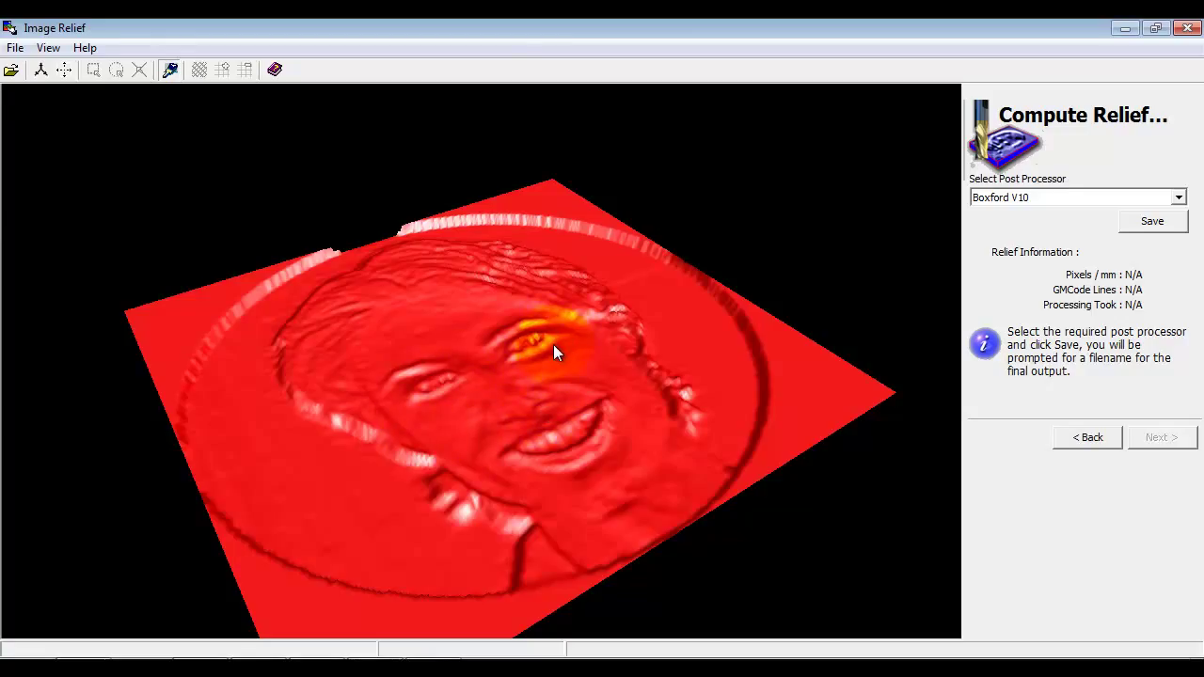
scroll(555, 344, "up", 2)
scroll(558, 345, "down", 5)
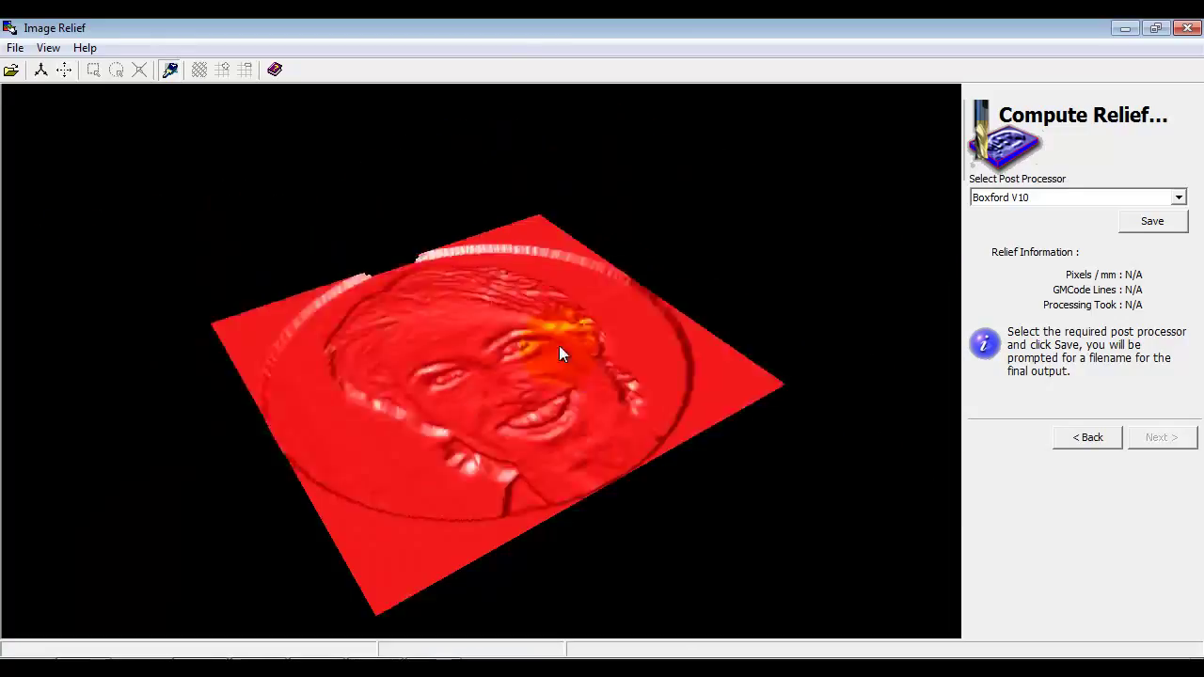
left_click_drag(538, 408, 528, 408)
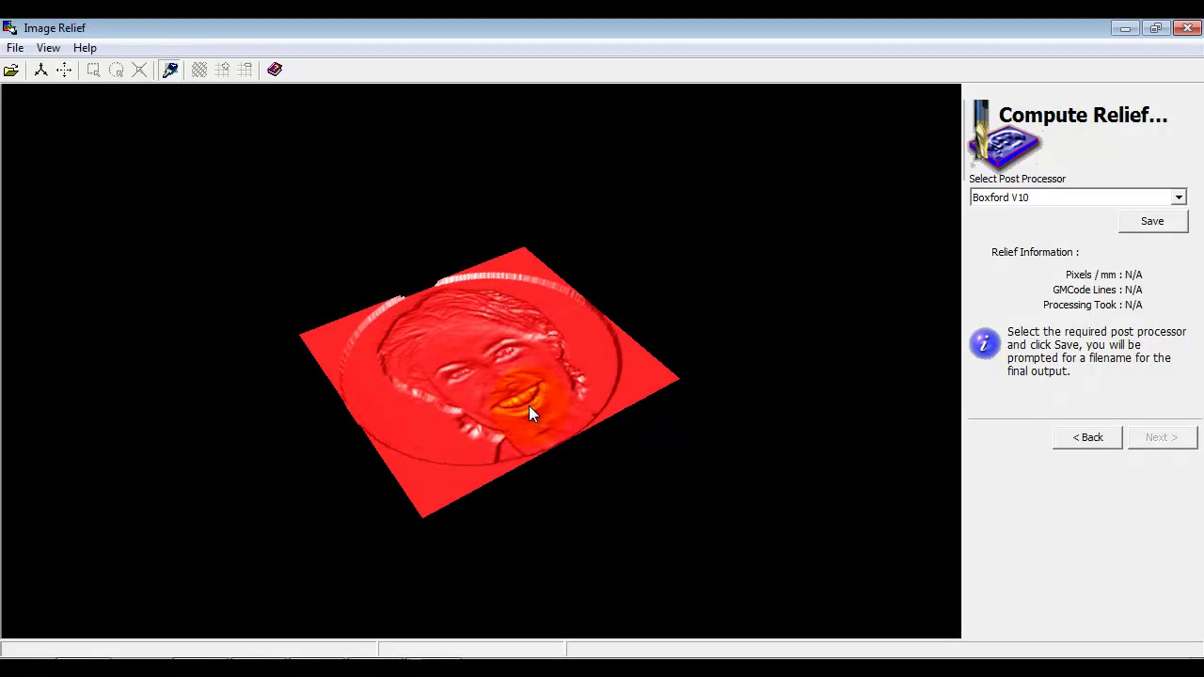
left_click(1151, 222)
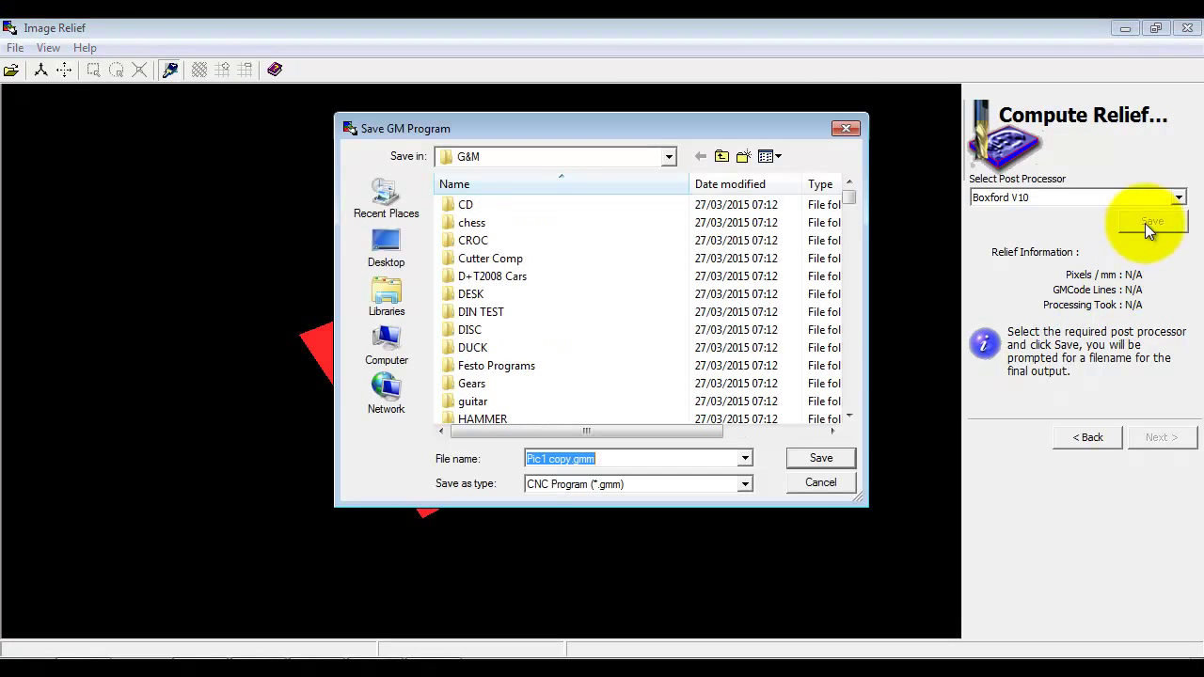
left_click(821, 459)
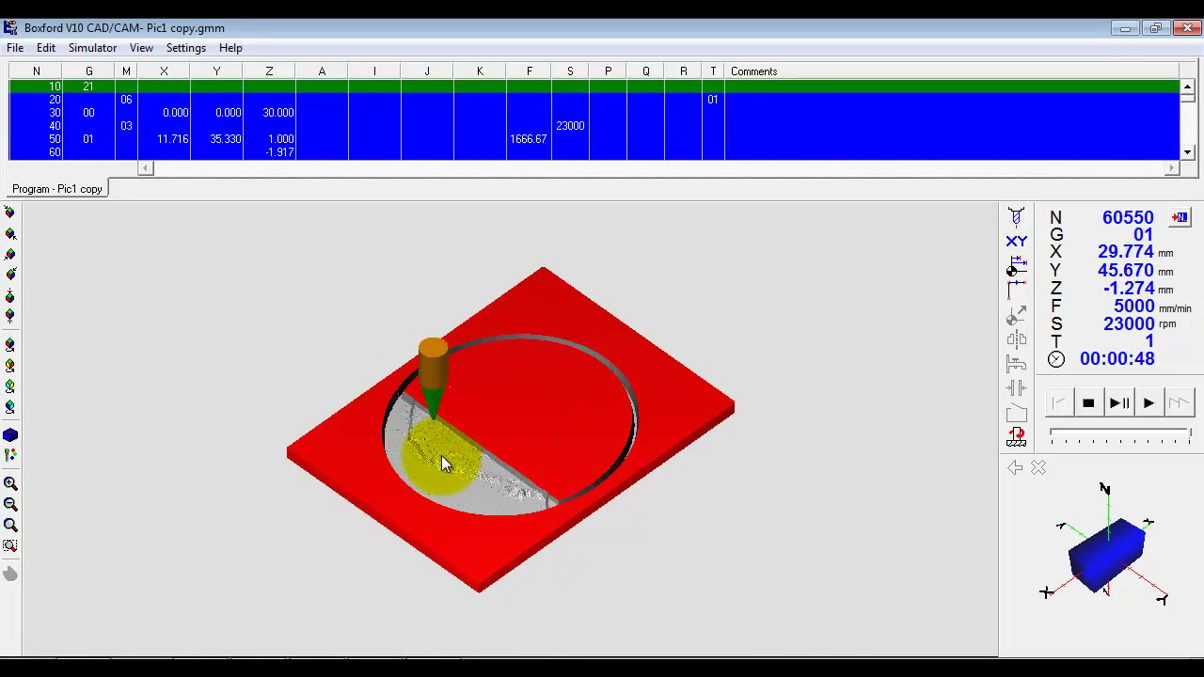
- Run the milling simulation to completion at full animation speed, then close the simulator
left_click_drag(1191, 435, 1124, 437)
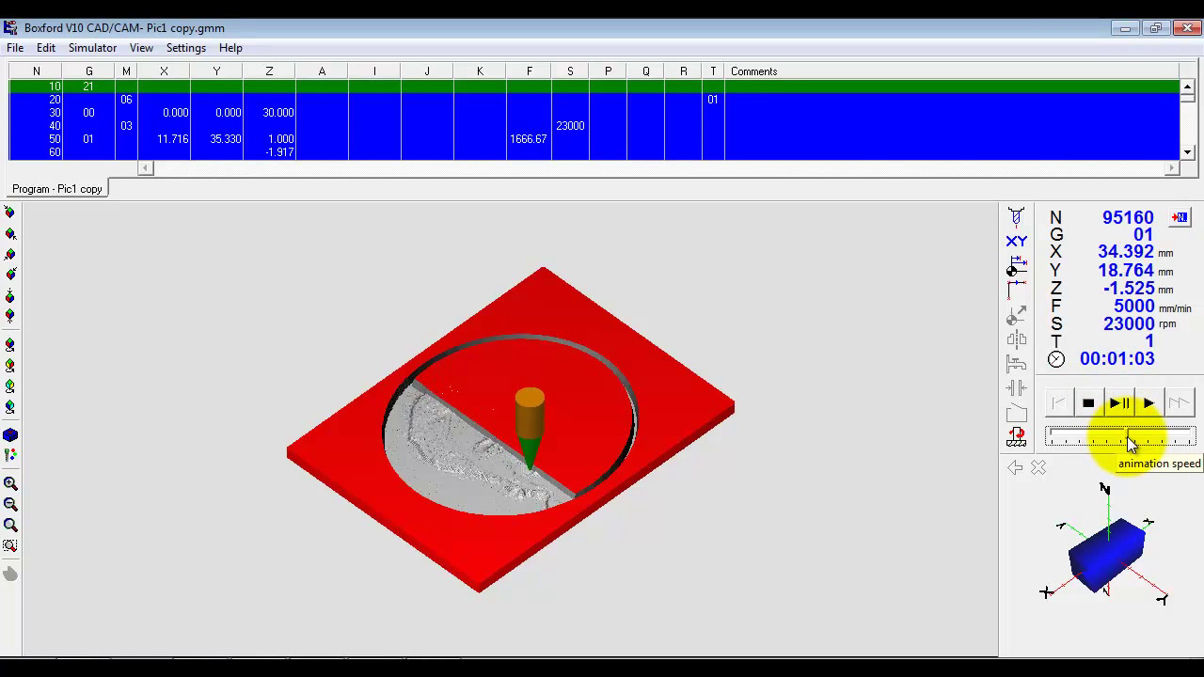
left_click_drag(1131, 443, 1194, 442)
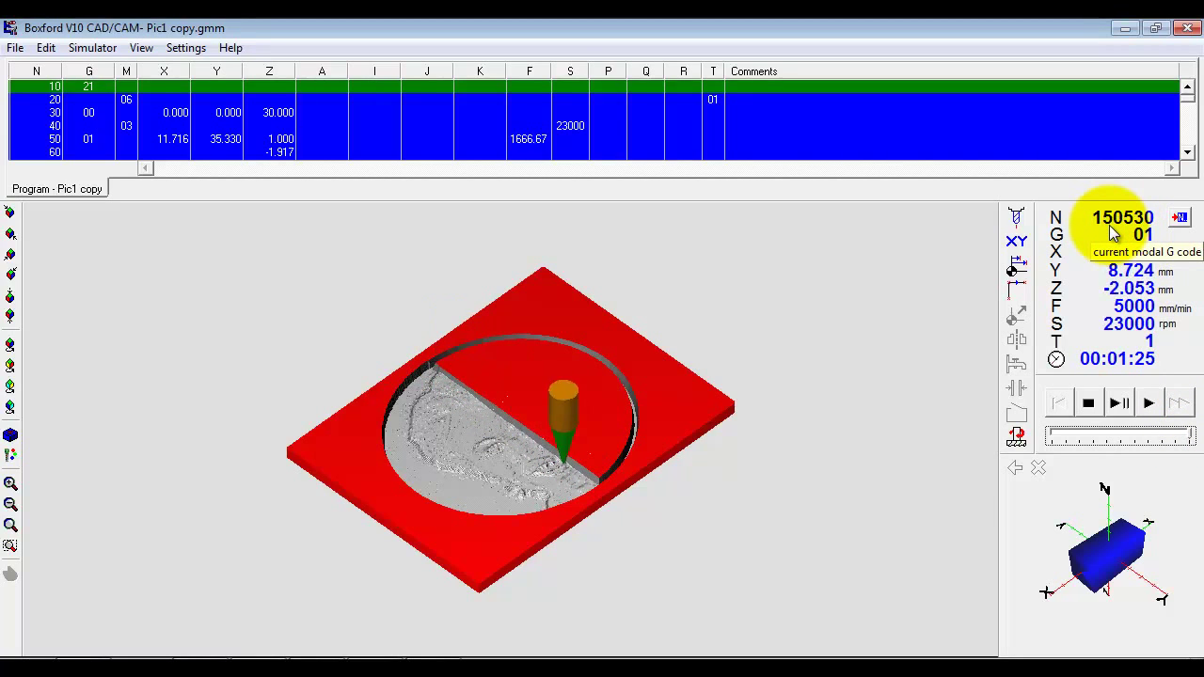
mouse_move(1175, 118)
left_mouse_down()
mouse_move(1191, 94)
mouse_move(1185, 128)
left_mouse_up()
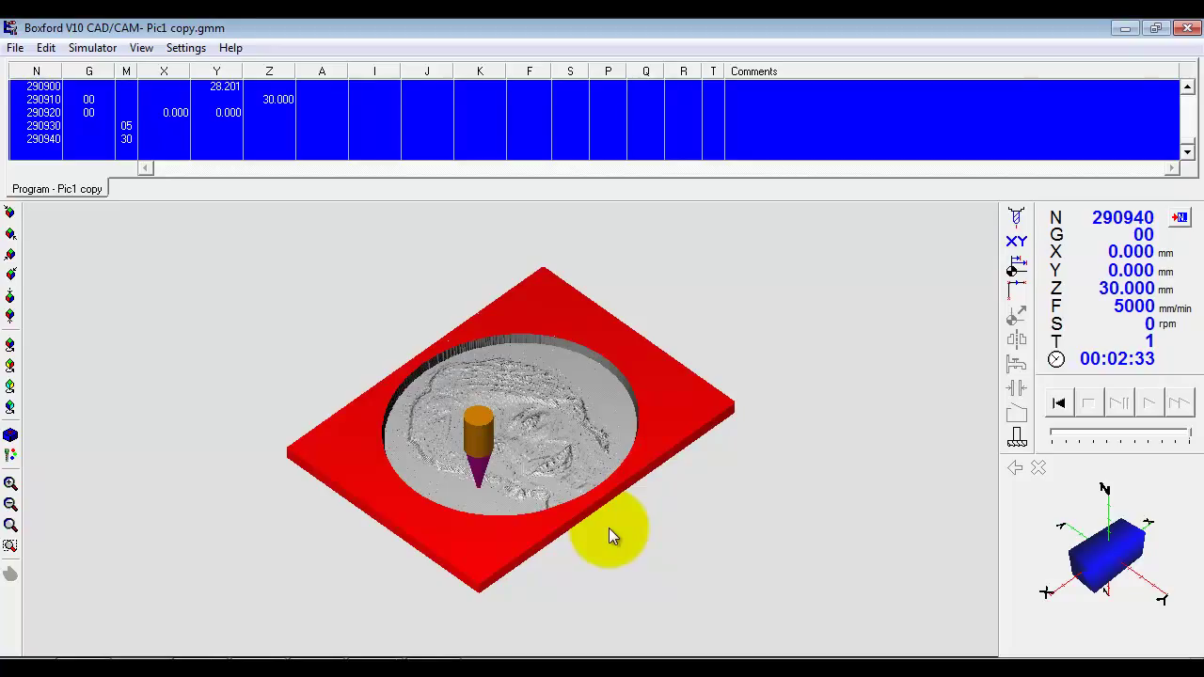
left_click(1188, 47)
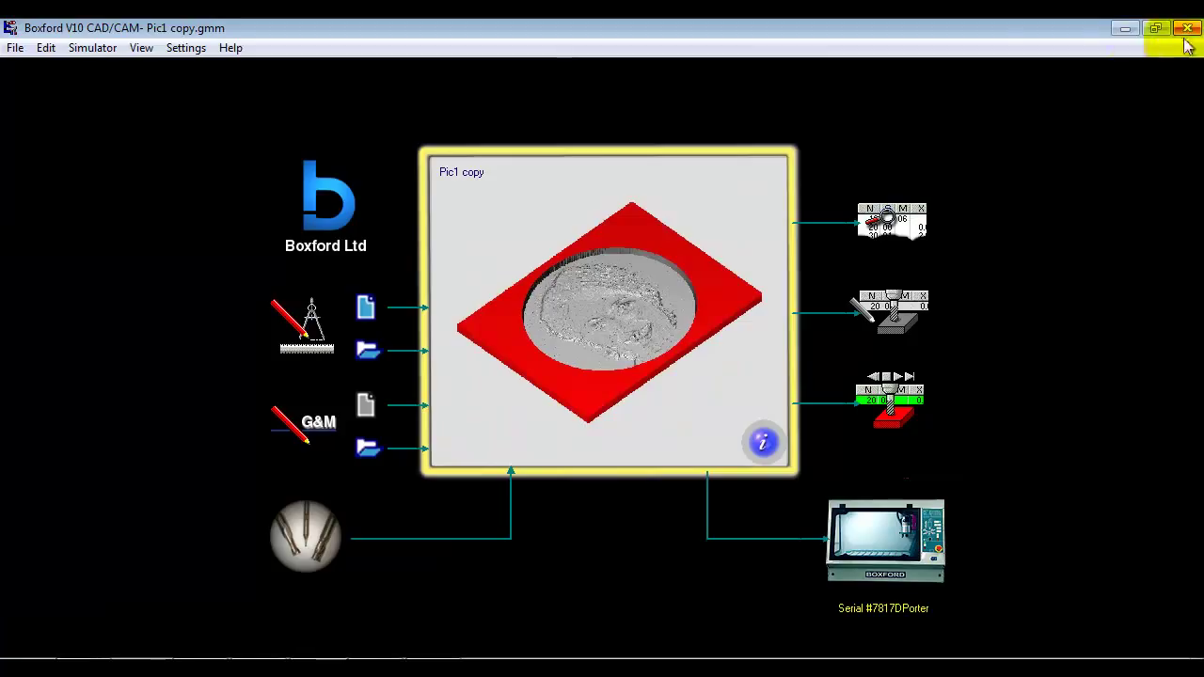